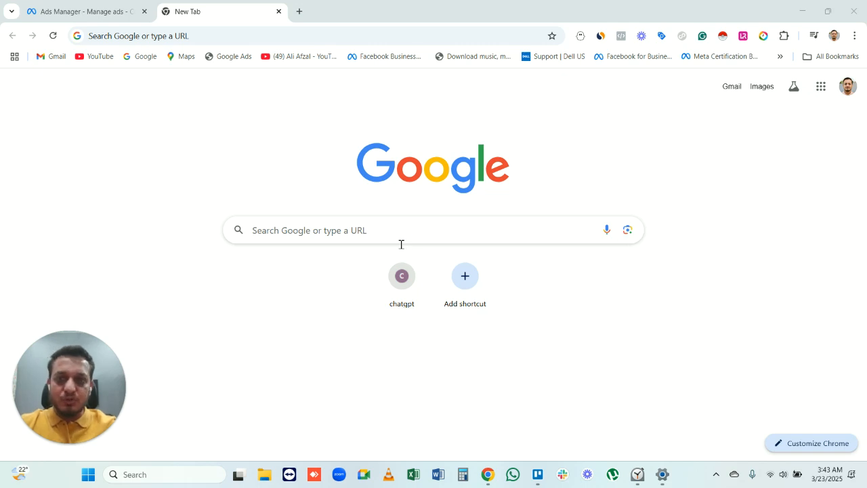
Switch to Ads Manager and examine the budget and bid strategy of the Retargeting | ROAS | CBO | 19 Dec 24 campaign, then close its editor
{"action": "left_click", "coordinate": [59, 5]}
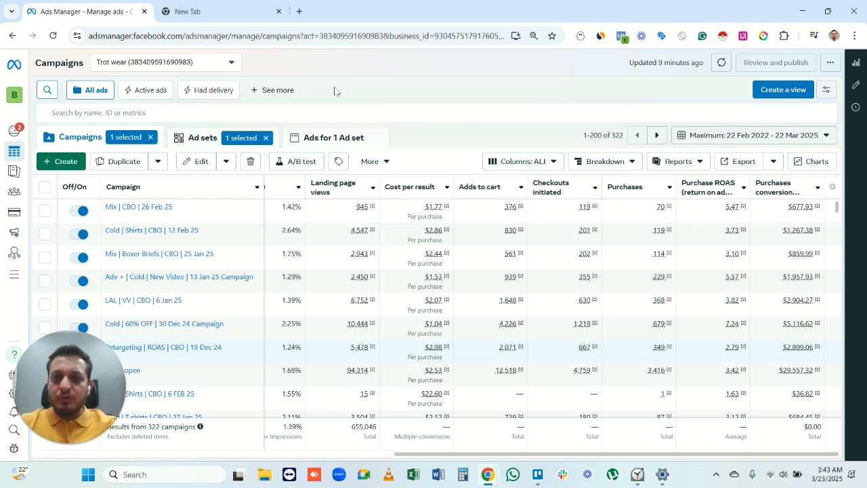
{"action": "scroll", "coordinate": [348, 290], "scroll_direction": "down", "scroll_amount": 1}
{"action": "scroll", "coordinate": [332, 289], "scroll_direction": "down", "scroll_amount": 1}
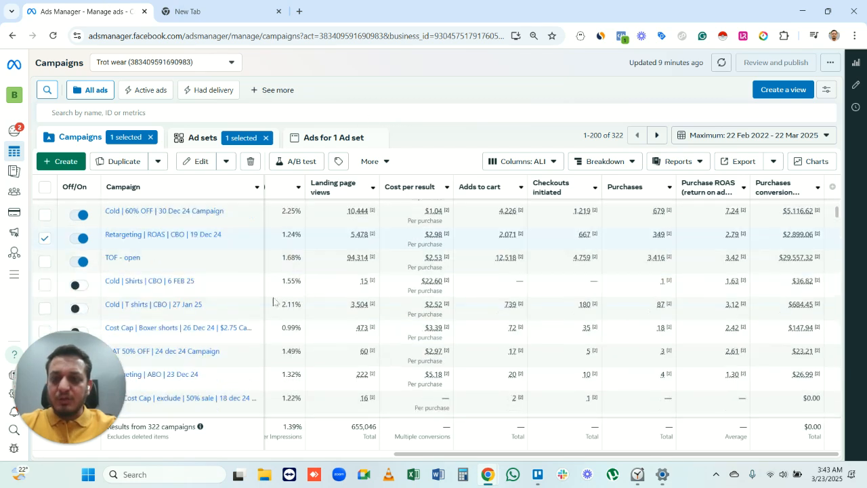
{"action": "left_click", "coordinate": [160, 247]}
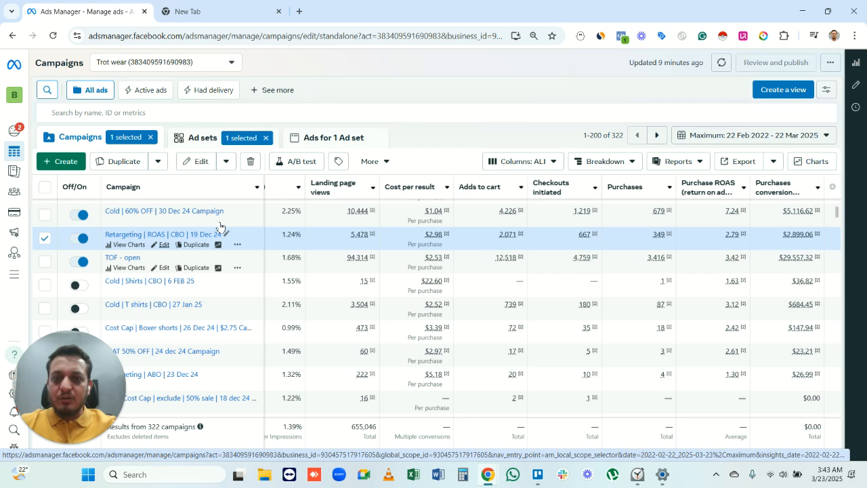
{"action": "scroll", "coordinate": [449, 195], "scroll_direction": "down", "scroll_amount": 10}
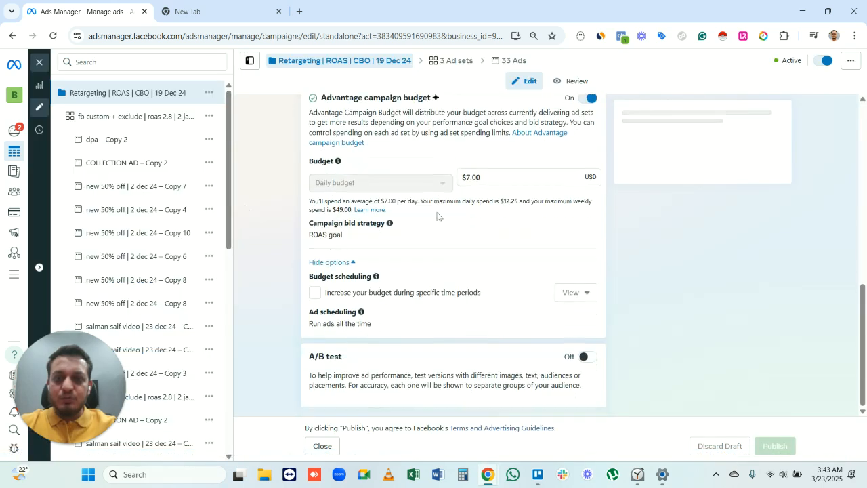
{"action": "scroll", "coordinate": [439, 213], "scroll_direction": "down", "scroll_amount": 3}
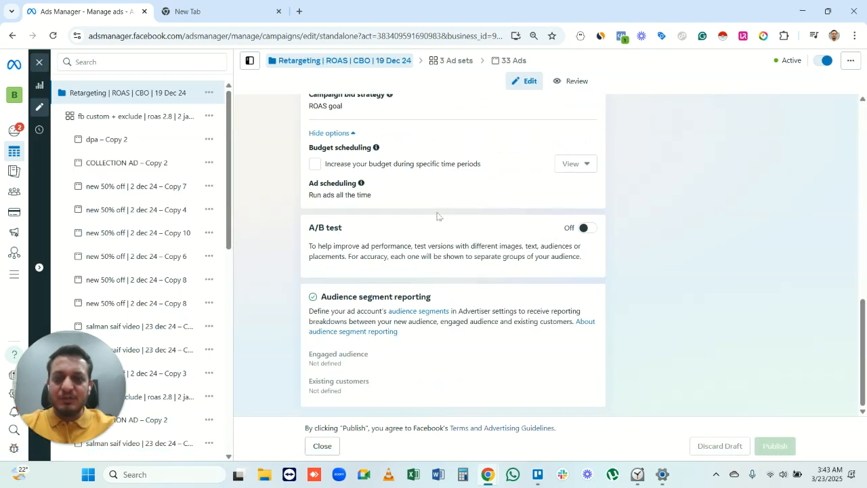
{"action": "scroll", "coordinate": [437, 216], "scroll_direction": "up", "scroll_amount": 1}
{"action": "left_click", "coordinate": [582, 152]}
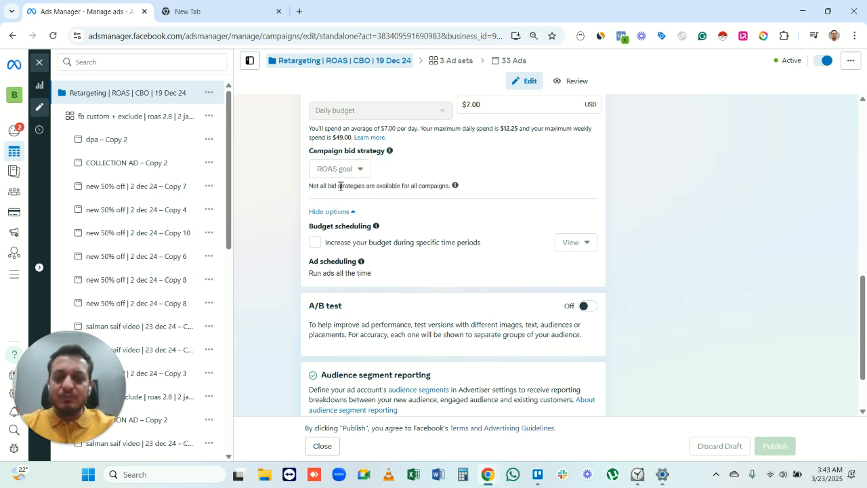
{"action": "left_click", "coordinate": [43, 70]}
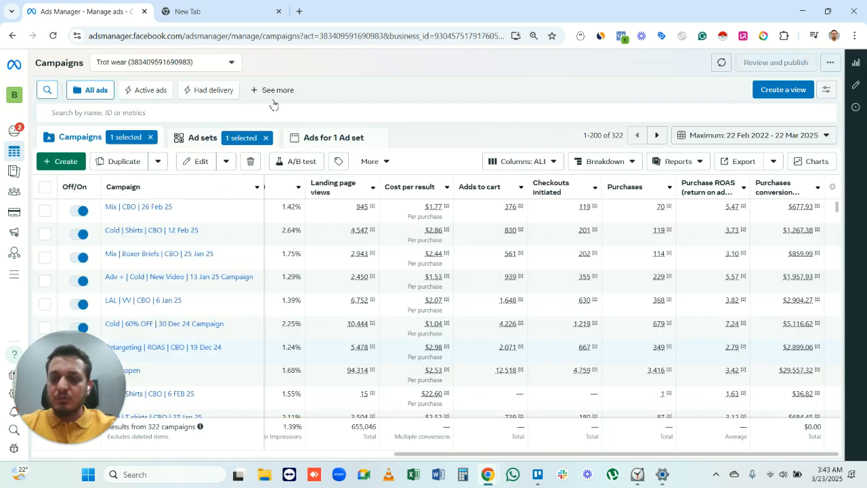
Create a new campaign with the Sales objective
{"action": "left_click", "coordinate": [79, 161]}
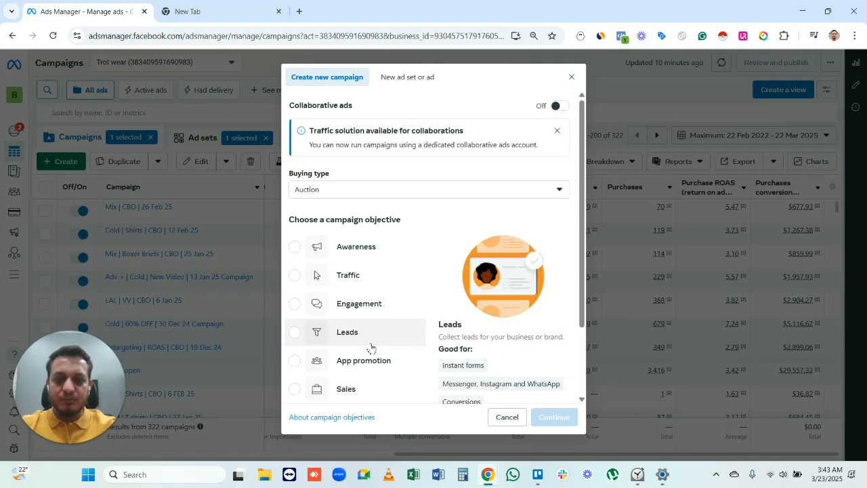
{"action": "left_click", "coordinate": [363, 394]}
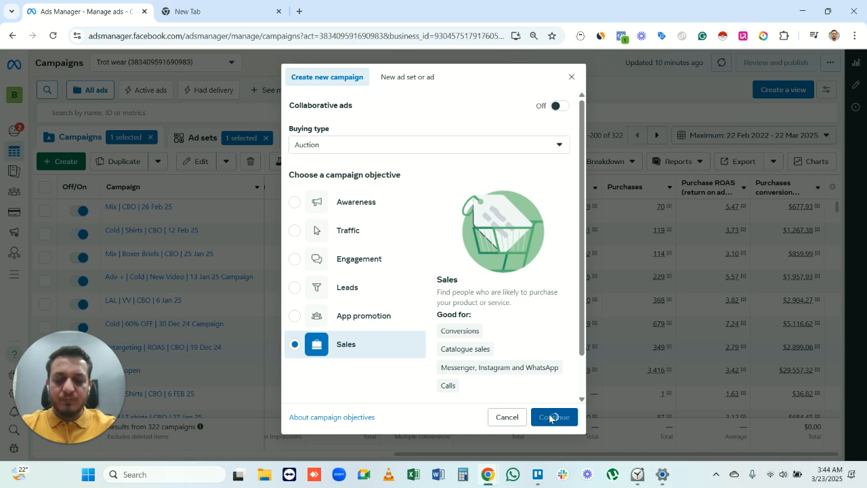
{"action": "left_click", "coordinate": [554, 414]}
{"action": "left_click", "coordinate": [411, 292]}
{"action": "left_click", "coordinate": [554, 323]}
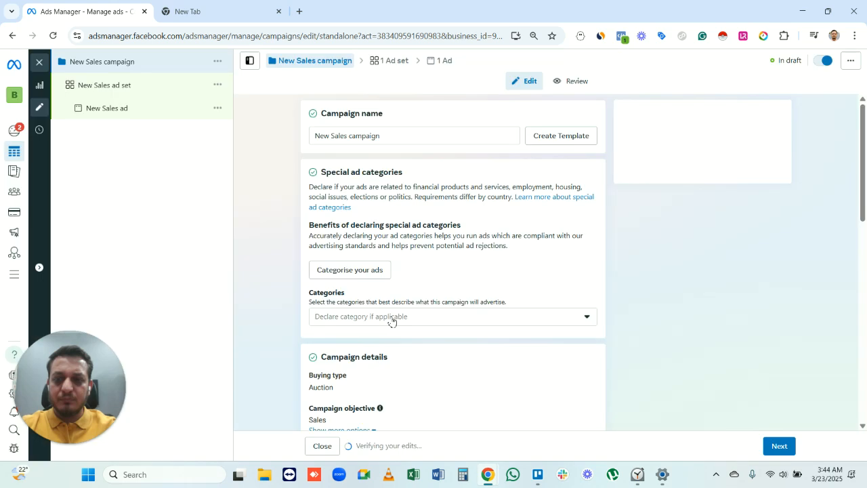
Turn off Advantage+ catalogue ads for the new sales campaign
{"action": "scroll", "coordinate": [425, 189], "scroll_direction": "down", "scroll_amount": 1}
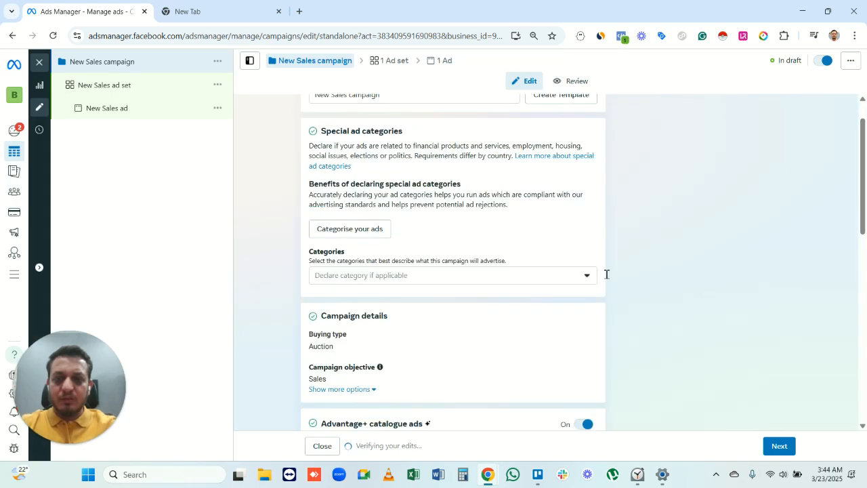
{"action": "scroll", "coordinate": [616, 235], "scroll_direction": "down", "scroll_amount": 3}
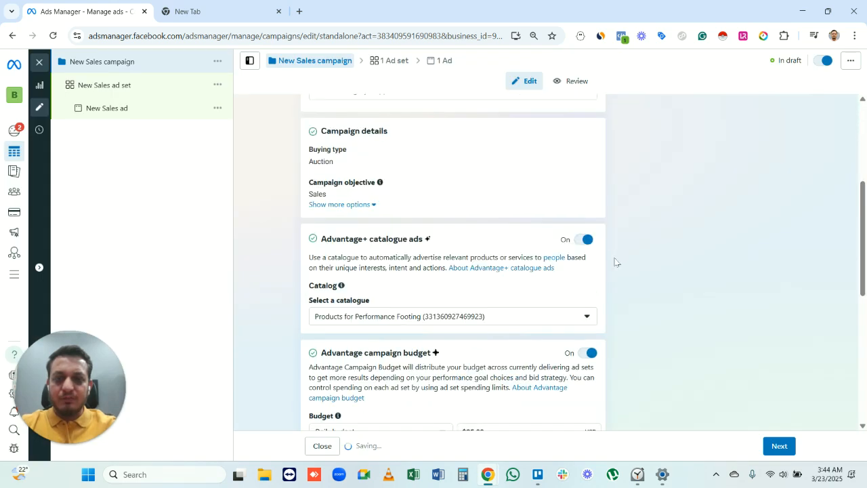
{"action": "left_click", "coordinate": [574, 241]}
Set the new sales campaign's bid strategy to ROAS goal
{"action": "scroll", "coordinate": [548, 238], "scroll_direction": "down", "scroll_amount": 3}
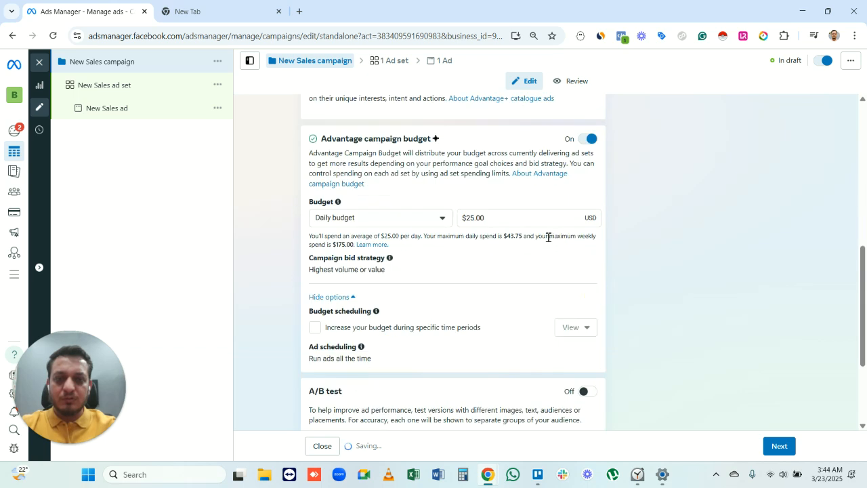
{"action": "left_click", "coordinate": [581, 259]}
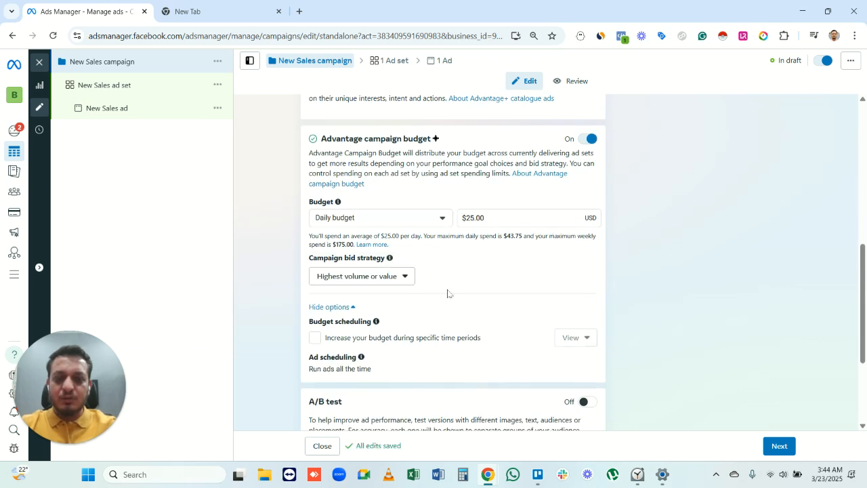
{"action": "left_click", "coordinate": [392, 279]}
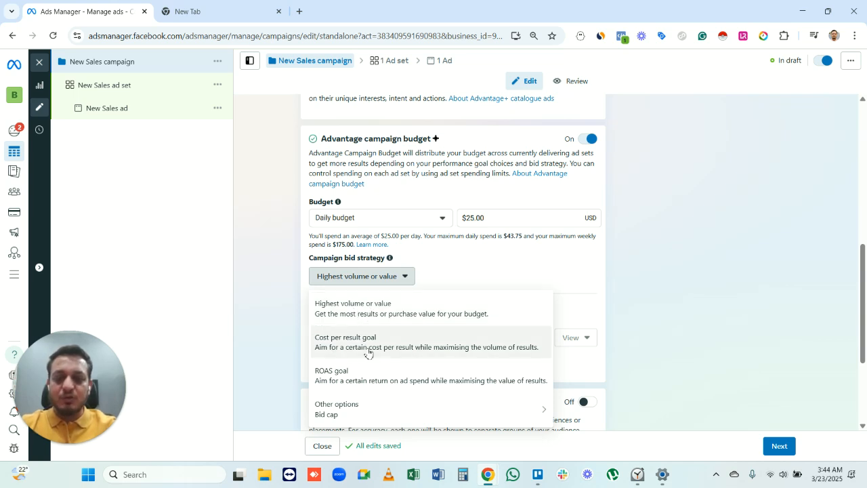
{"action": "mouse_move", "coordinate": [338, 421]}
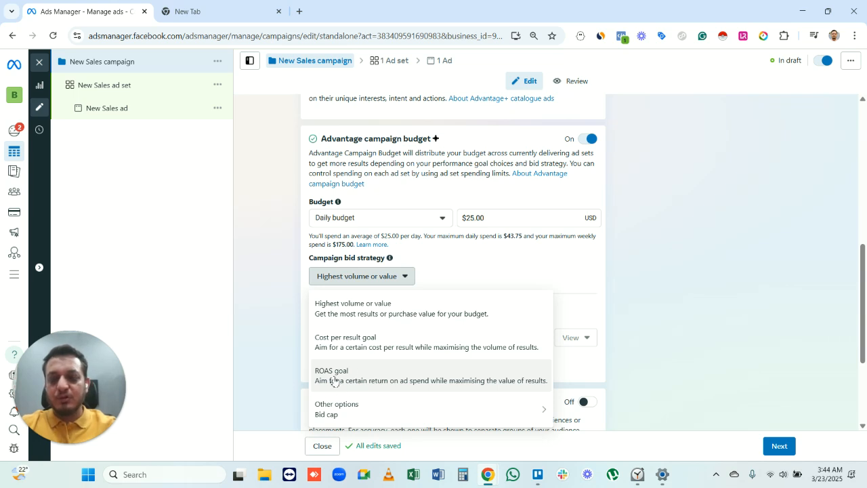
{"action": "left_click", "coordinate": [437, 369]}
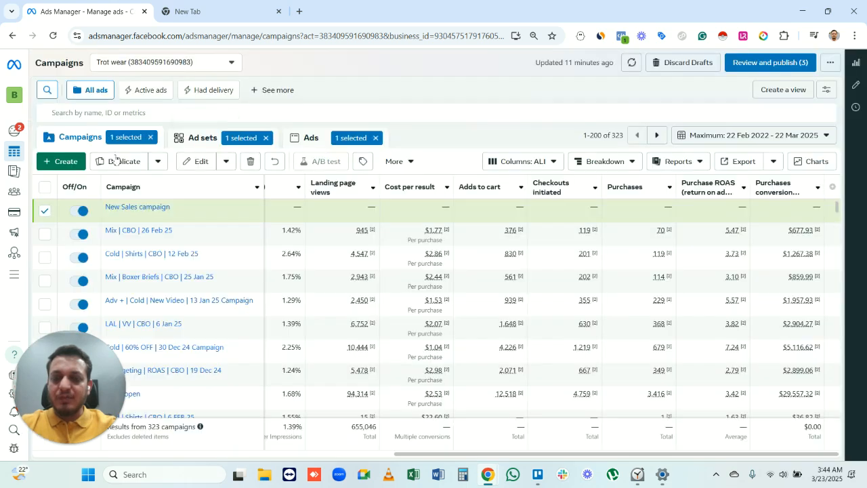
Open the Retargeting | ROAS | CBO | 19 Dec 24 campaign for editing and check its campaign bid strategy
{"action": "scroll", "coordinate": [227, 285], "scroll_direction": "down", "scroll_amount": 1}
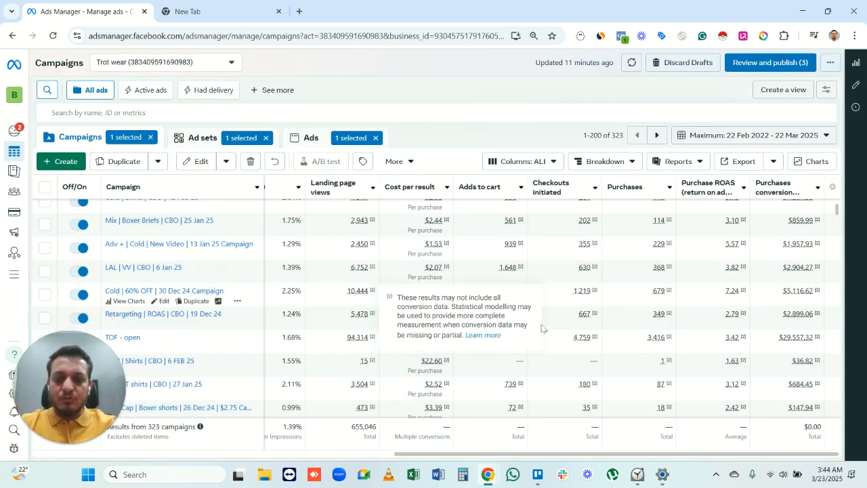
{"action": "left_click", "coordinate": [156, 325]}
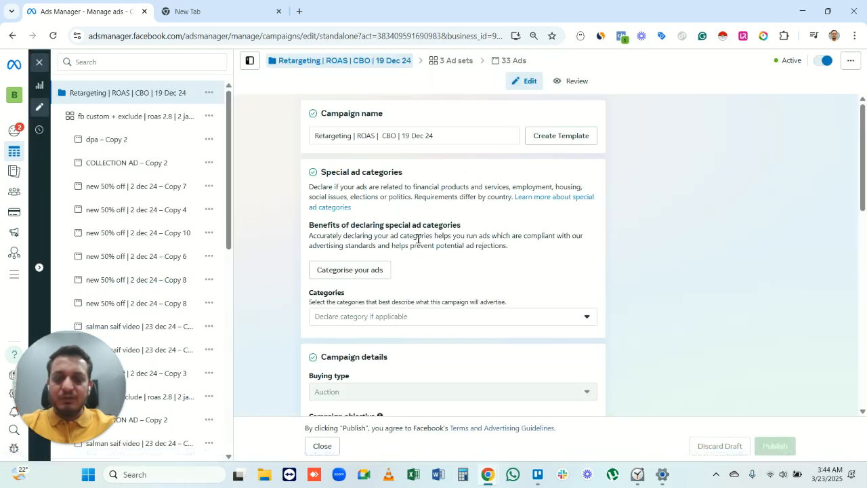
{"action": "scroll", "coordinate": [418, 239], "scroll_direction": "down", "scroll_amount": 10}
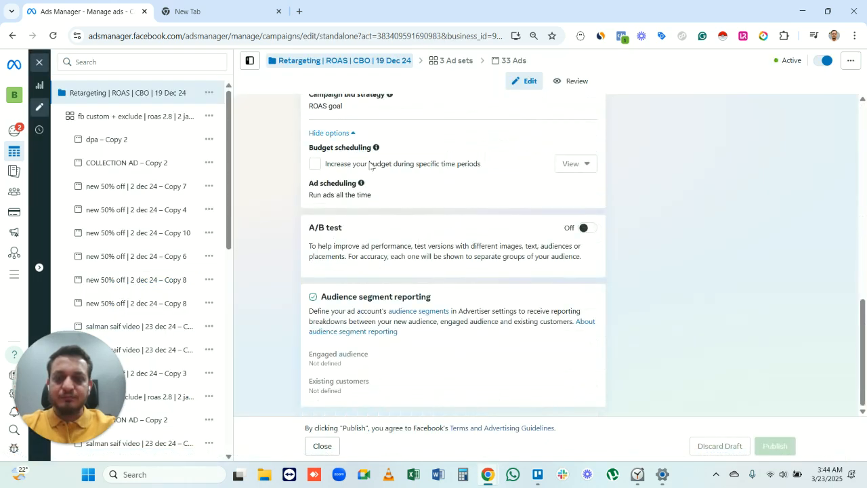
{"action": "scroll", "coordinate": [370, 156], "scroll_direction": "up", "scroll_amount": 1}
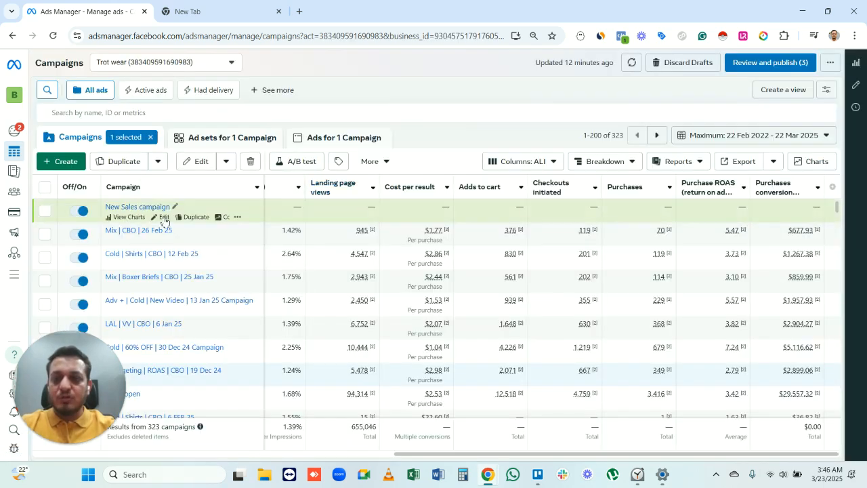
Reopen New Sales campaign for editing and set its ad set's conversion location to Website
{"action": "left_click", "coordinate": [163, 217]}
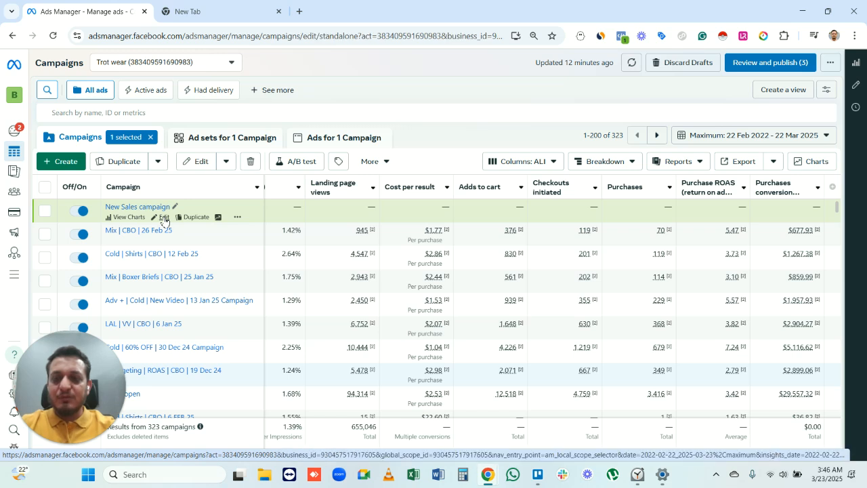
{"action": "scroll", "coordinate": [436, 223], "scroll_direction": "down", "scroll_amount": 10}
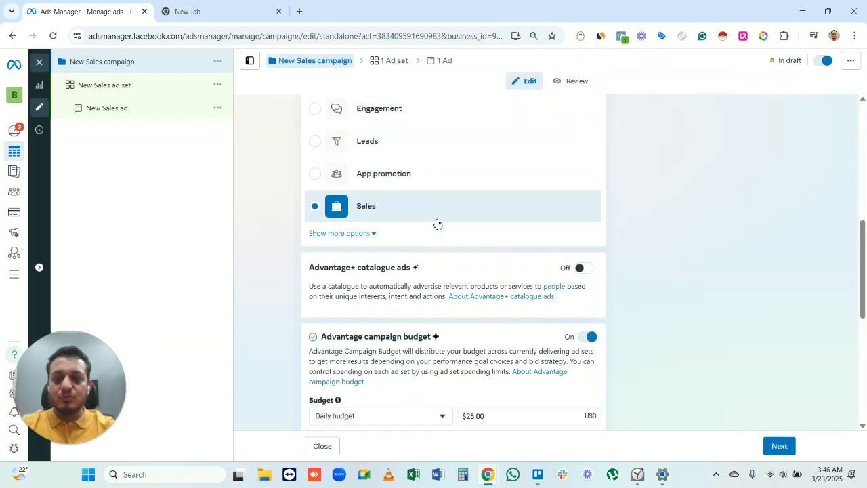
{"action": "left_click", "coordinate": [95, 90]}
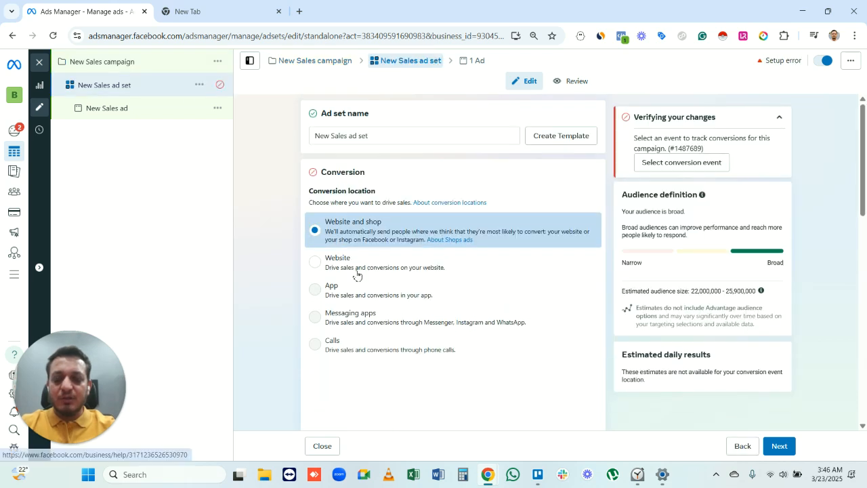
{"action": "left_click", "coordinate": [422, 269]}
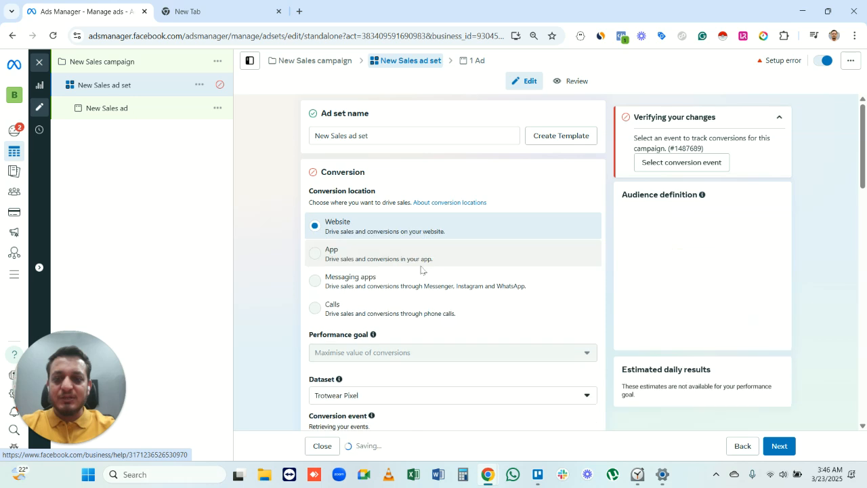
Examine the ROAS goal setting of the new sales ad set and close the editor
{"action": "scroll", "coordinate": [430, 264], "scroll_direction": "down", "scroll_amount": 3}
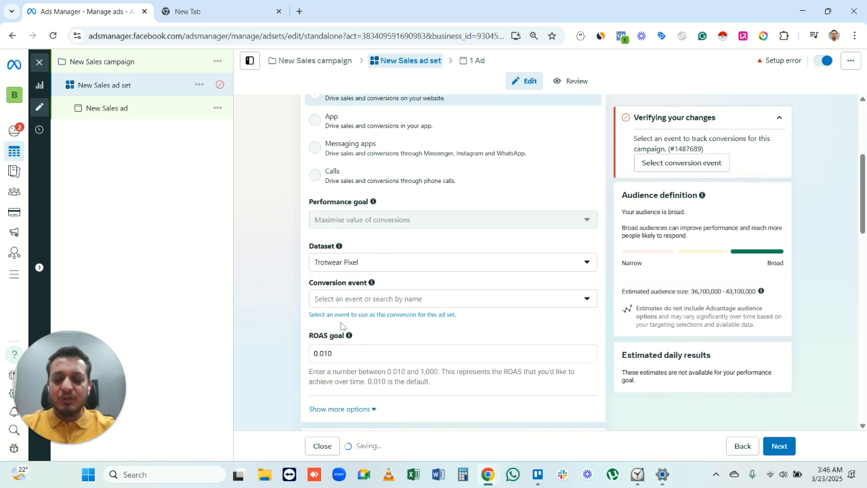
{"action": "scroll", "coordinate": [371, 297], "scroll_direction": "down", "scroll_amount": 1}
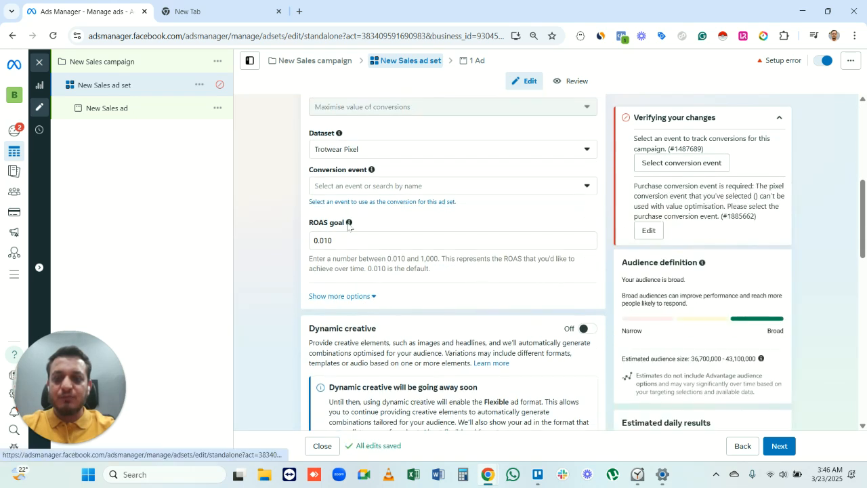
{"action": "left_click_drag", "start_coordinate": [336, 240], "coordinate": [302, 245]}
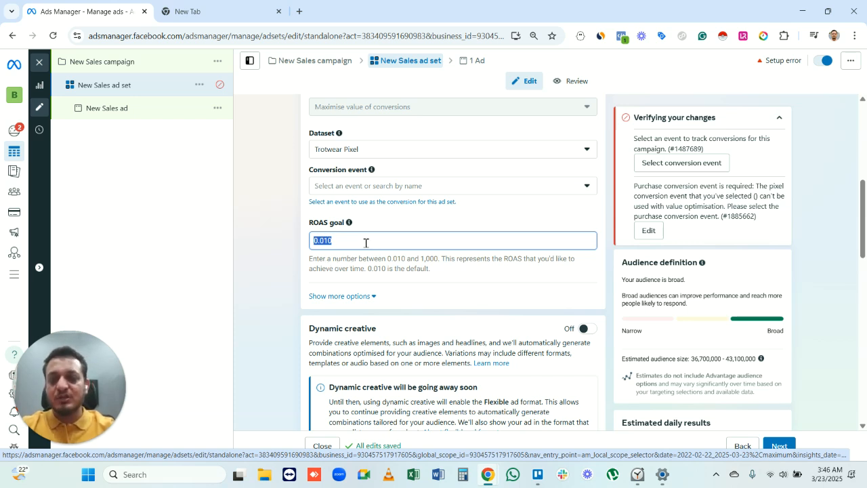
{"action": "left_click", "coordinate": [42, 64]}
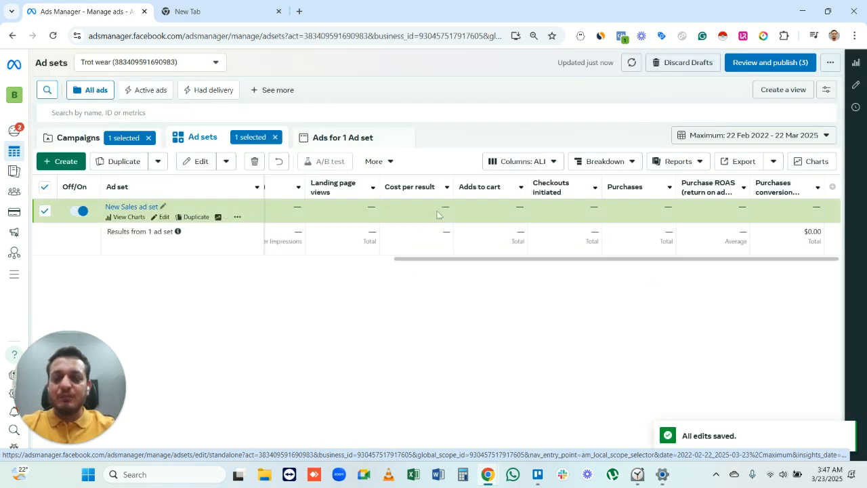
Return to the campaign list and review the settings of the Retargeting | ROAS | CBO | 19 Dec 24 campaign
{"action": "left_click", "coordinate": [74, 141]}
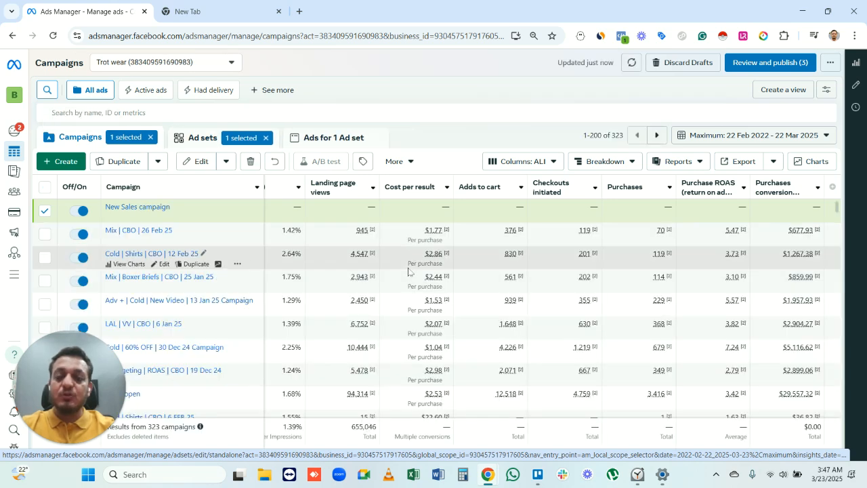
{"action": "scroll", "coordinate": [389, 200], "scroll_direction": "down", "scroll_amount": 1}
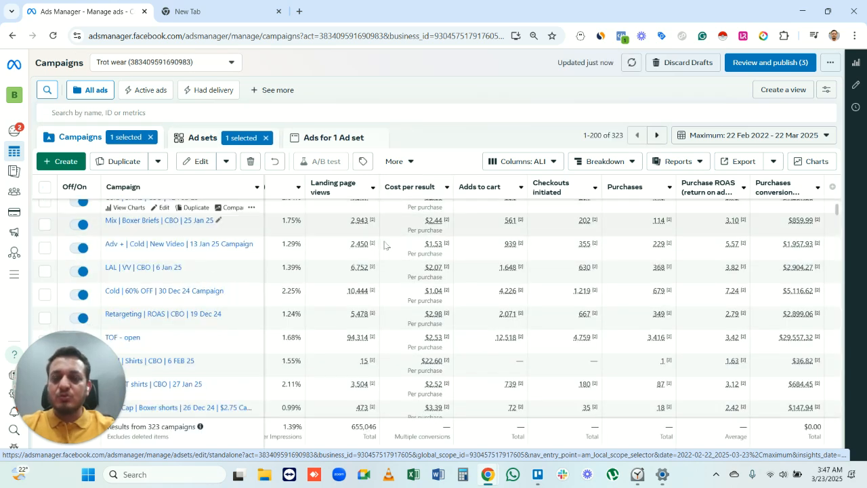
{"action": "left_click", "coordinate": [164, 331]}
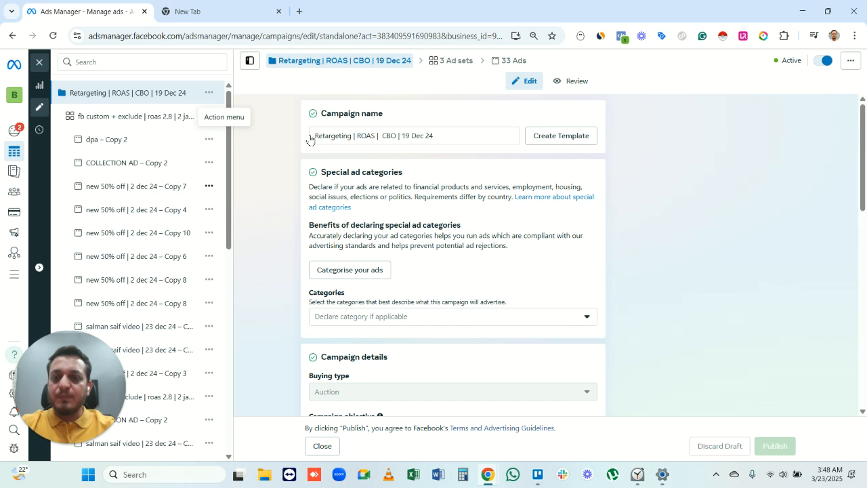
{"action": "scroll", "coordinate": [445, 203], "scroll_direction": "down", "scroll_amount": 10}
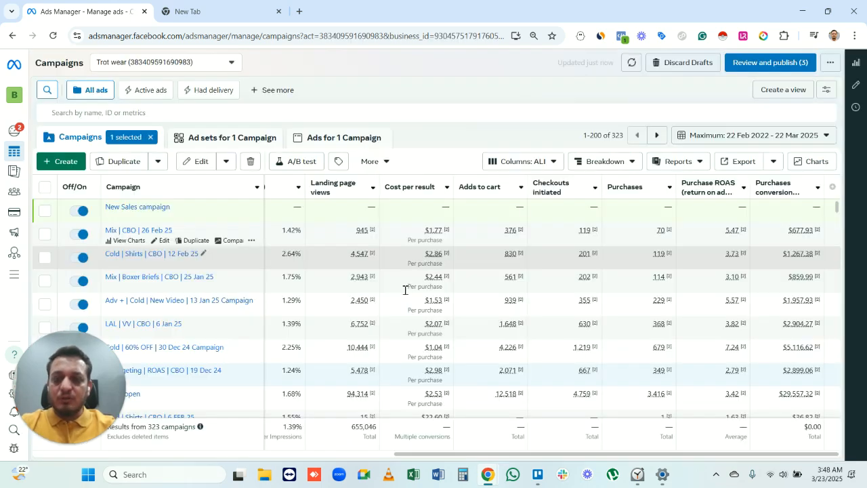
List the ad sets of the Retargeting | ROAS | CBO | 19 Dec 24 campaign and review their spend, purchases and purchase ROAS
{"action": "scroll", "coordinate": [237, 317], "scroll_direction": "down", "scroll_amount": 1}
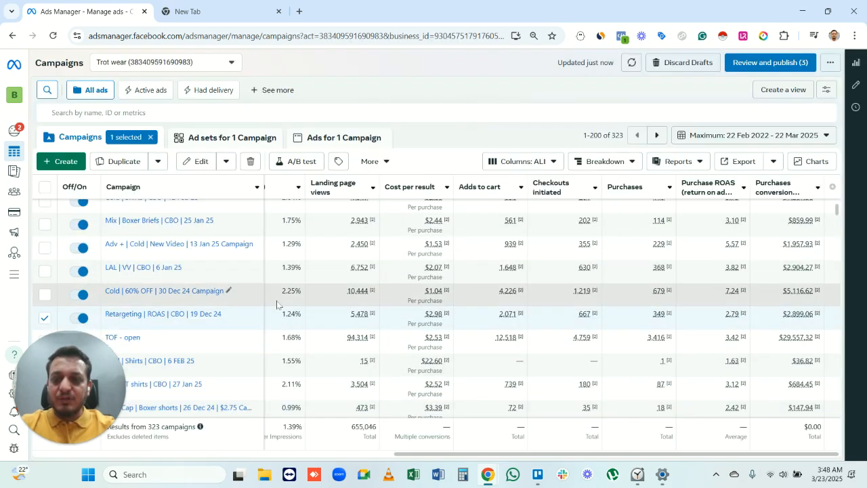
{"action": "scroll", "coordinate": [237, 317], "scroll_direction": "down", "scroll_amount": 1}
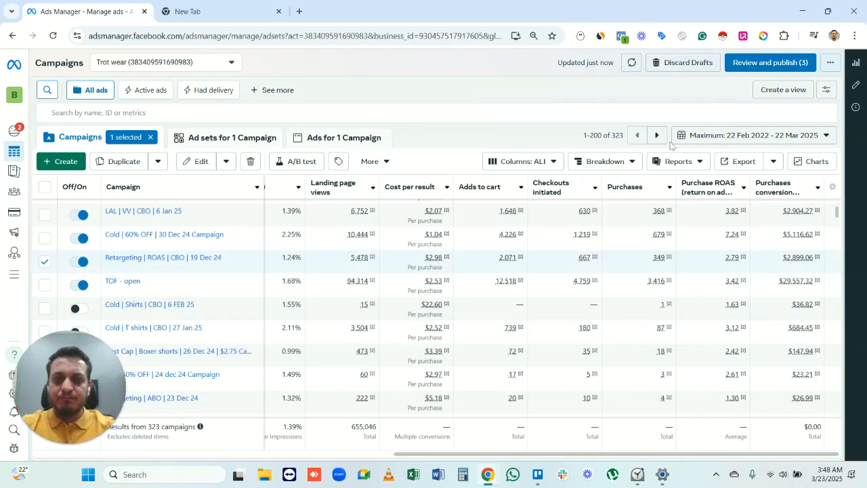
{"action": "left_click", "coordinate": [231, 137]}
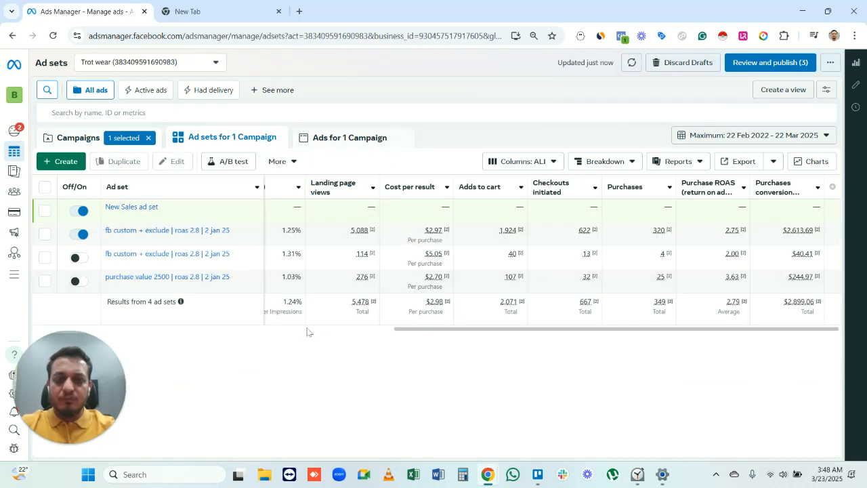
{"action": "scroll", "coordinate": [306, 335], "scroll_direction": "left", "scroll_amount": 5}
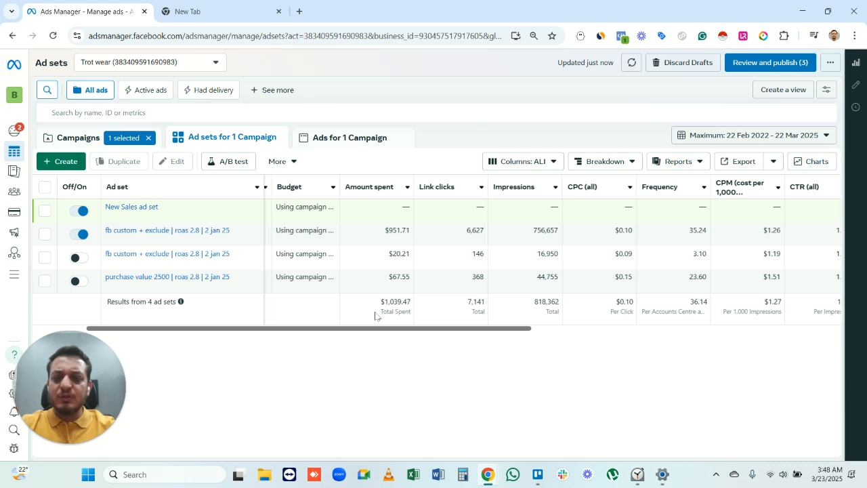
{"action": "scroll", "coordinate": [569, 332], "scroll_direction": "right", "scroll_amount": 5}
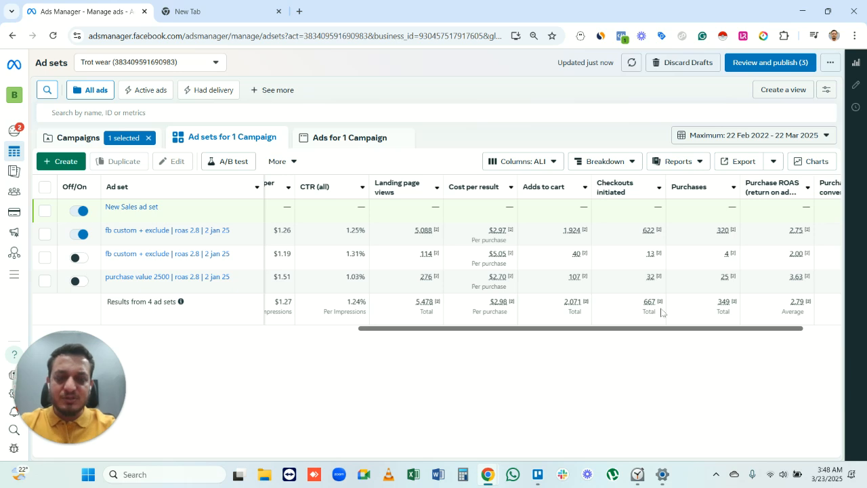
{"action": "left_click_drag", "start_coordinate": [732, 329], "coordinate": [811, 329]}
{"action": "left_click", "coordinate": [749, 334]}
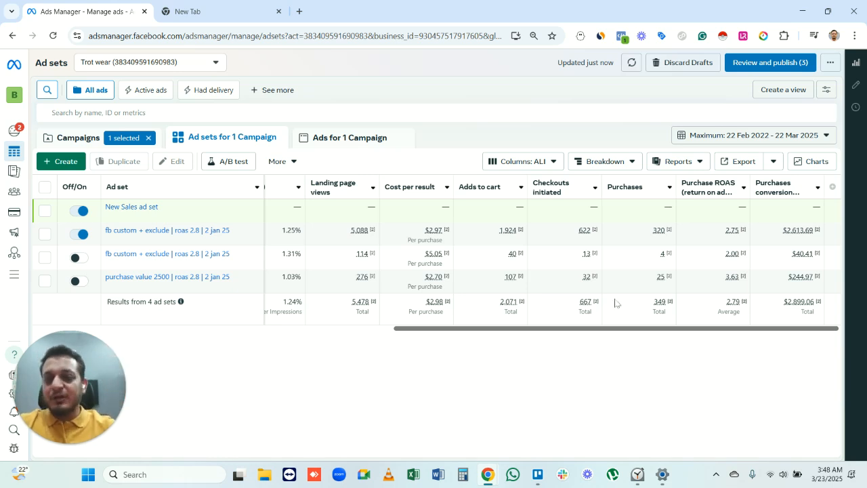
Select the active fb custom + exclude | roas 2.8 | 2 jan 25 ad set and look through the results of its ads
{"action": "left_click", "coordinate": [323, 240]}
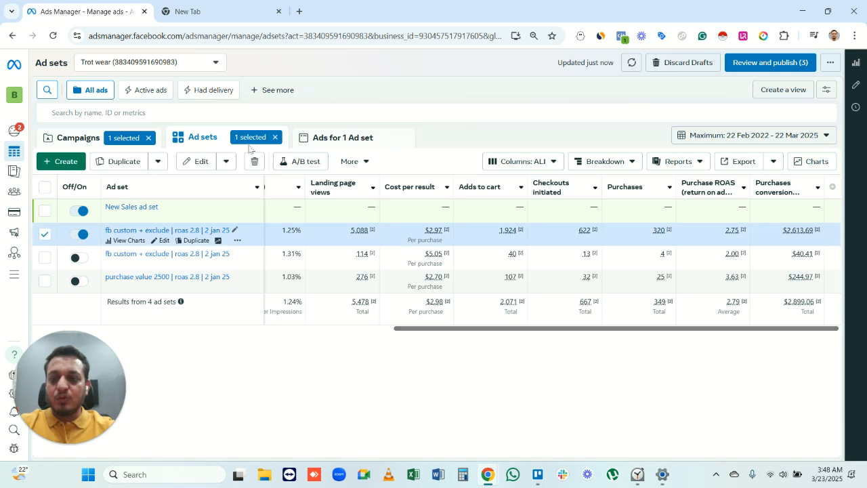
{"action": "left_click", "coordinate": [318, 139]}
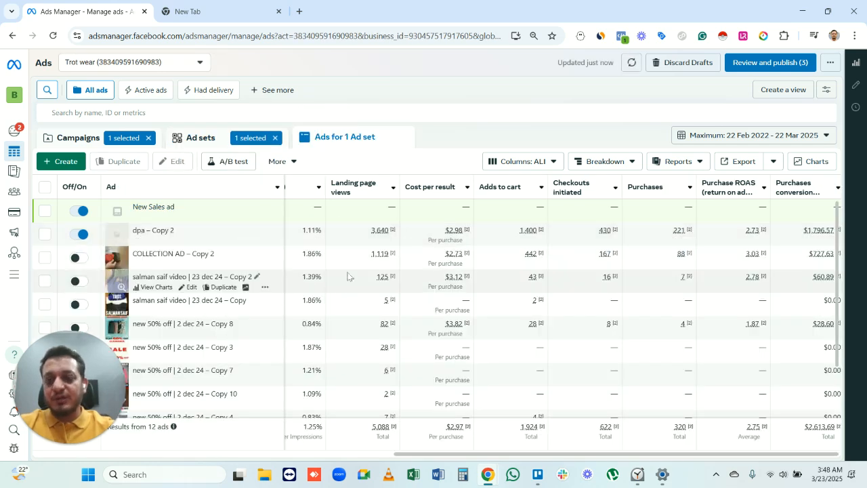
{"action": "scroll", "coordinate": [338, 329], "scroll_direction": "down", "scroll_amount": 2}
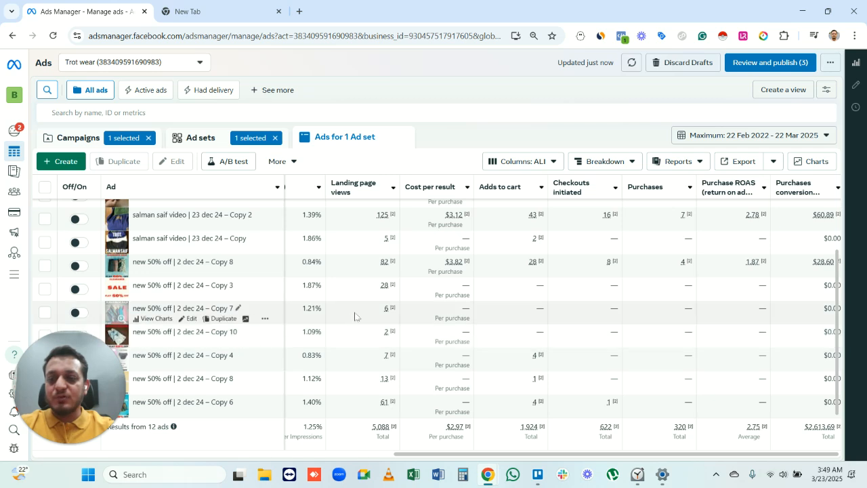
{"action": "scroll", "coordinate": [352, 315], "scroll_direction": "up", "scroll_amount": 1}
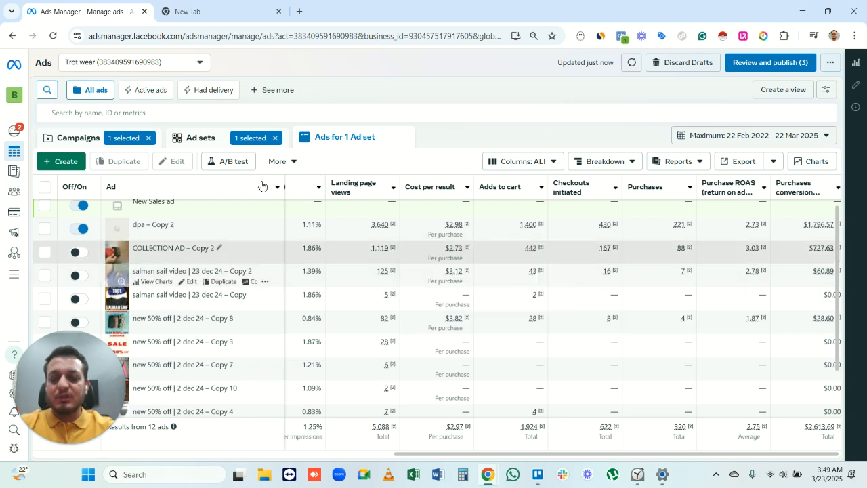
Return to the retargeting campaign's ad sets and compare their metrics from amount spent through to purchases conversion value
{"action": "left_click", "coordinate": [186, 141]}
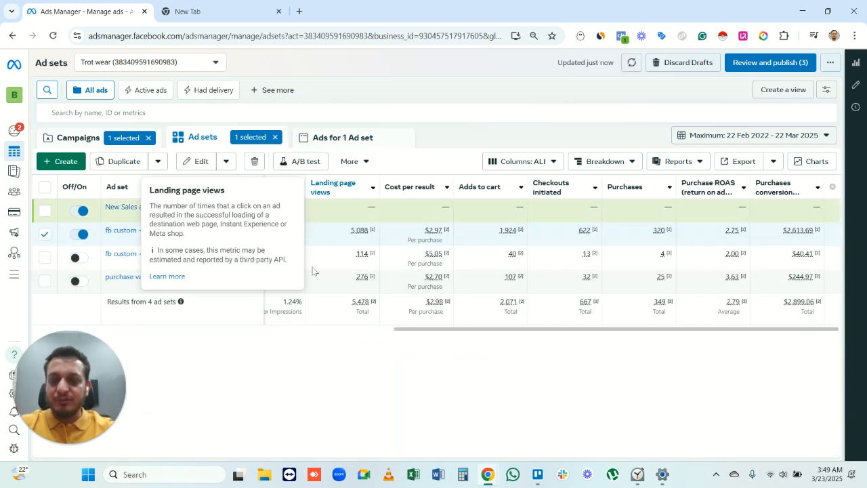
{"action": "left_click", "coordinate": [373, 330]}
{"action": "left_click_drag", "start_coordinate": [366, 329], "coordinate": [185, 323]}
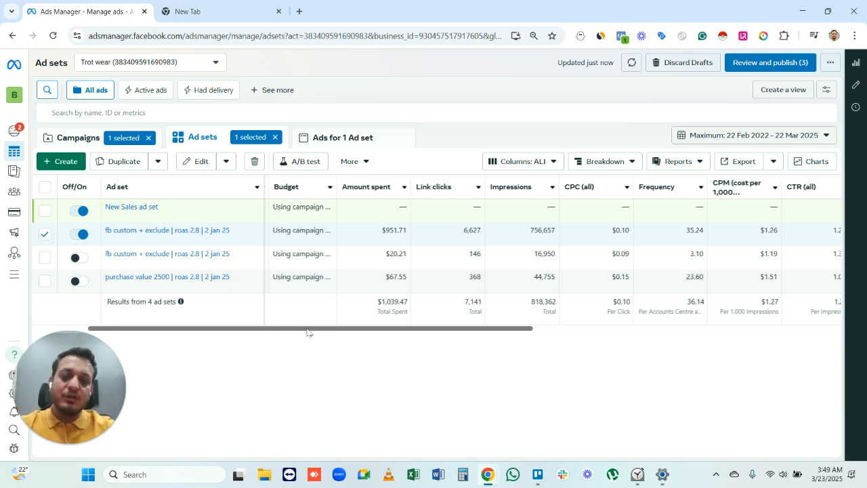
{"action": "left_click_drag", "start_coordinate": [307, 331], "coordinate": [483, 333]}
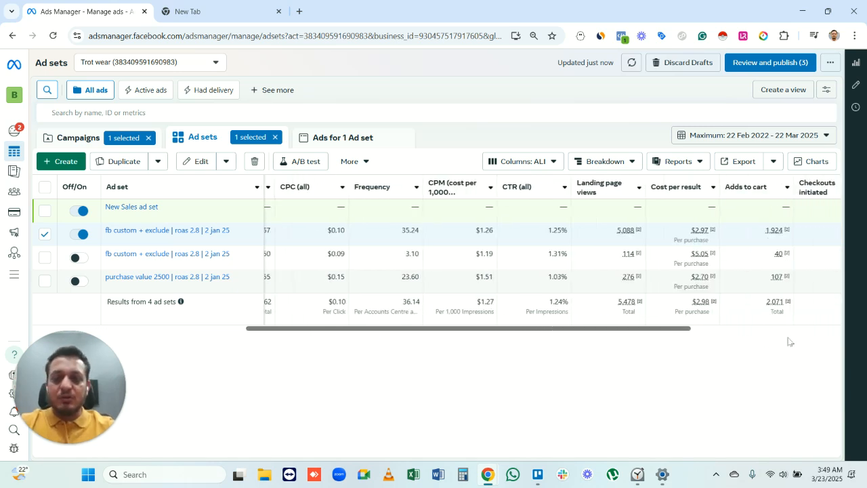
{"action": "left_click", "coordinate": [752, 331]}
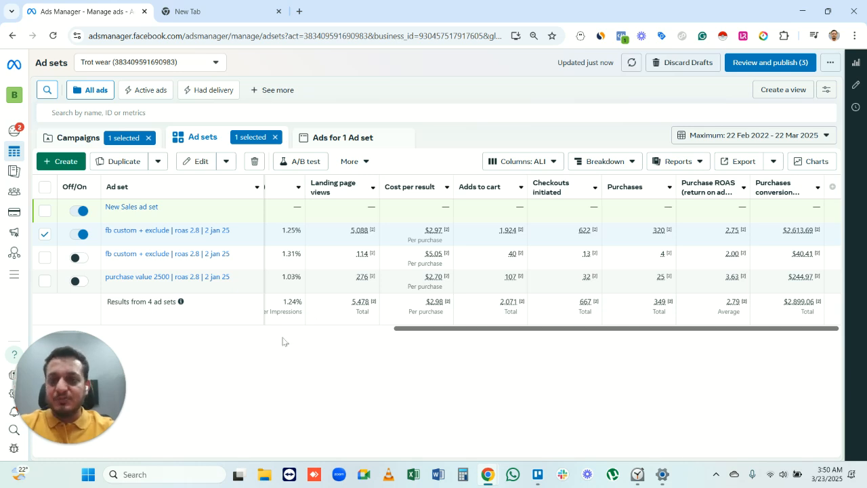
{"action": "scroll", "coordinate": [375, 332], "scroll_direction": "left", "scroll_amount": 6}
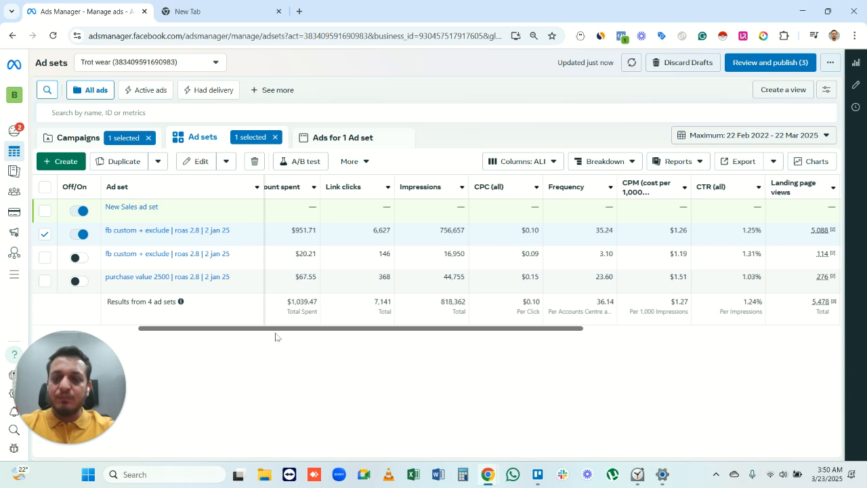
{"action": "scroll", "coordinate": [252, 332], "scroll_direction": "left", "scroll_amount": 5}
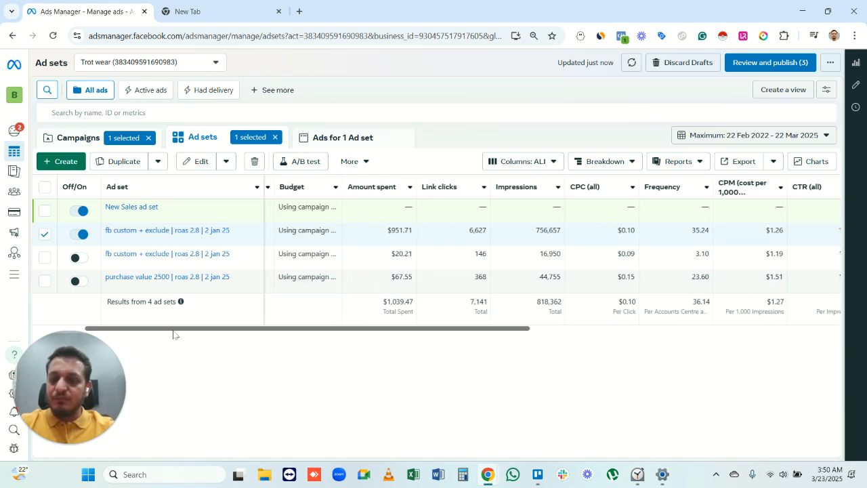